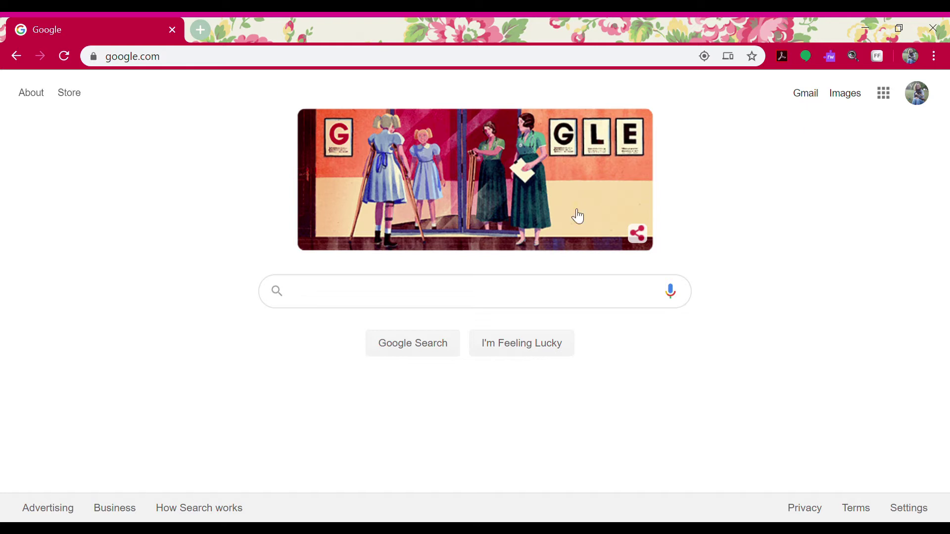
{"action": "left_click", "coordinate": [206, 68]}
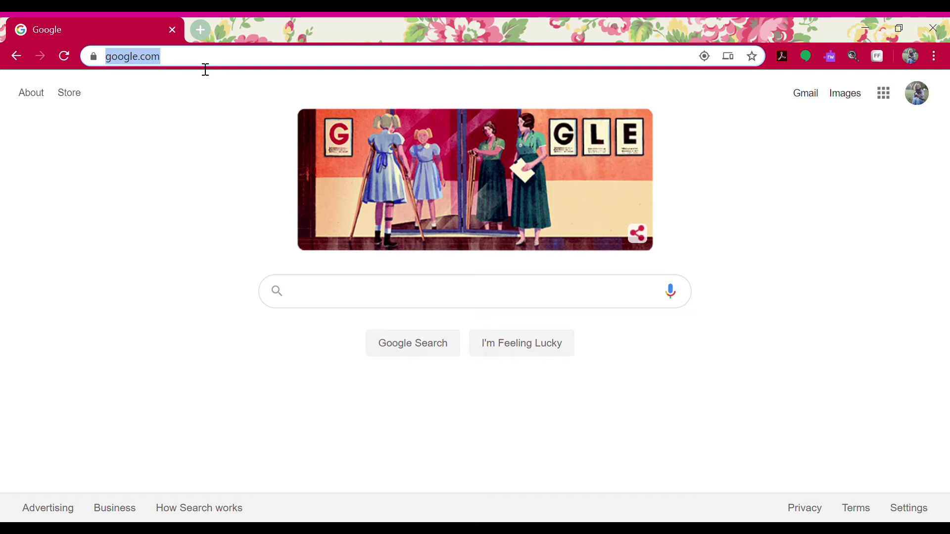
{"action": "type", "text": "http://start.hcps.org/"}
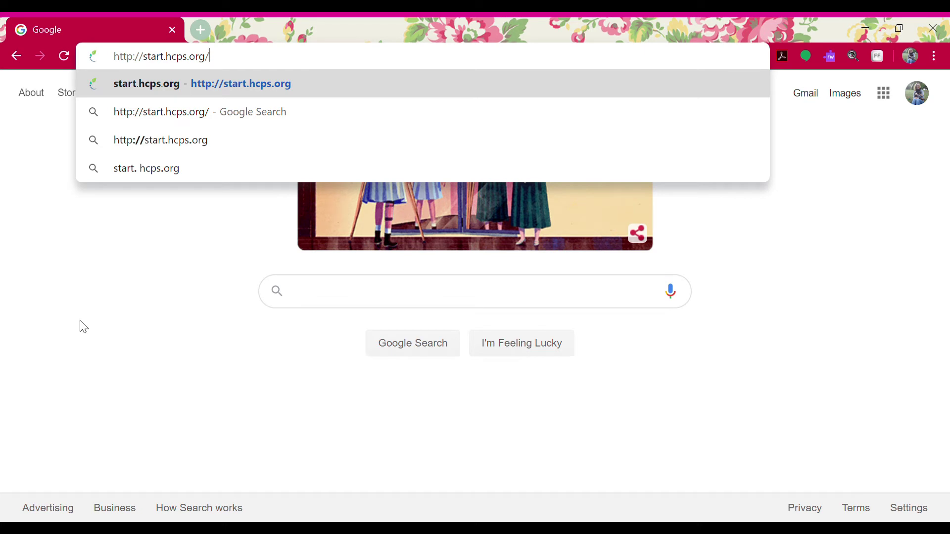
{"action": "key", "text": "Return"}
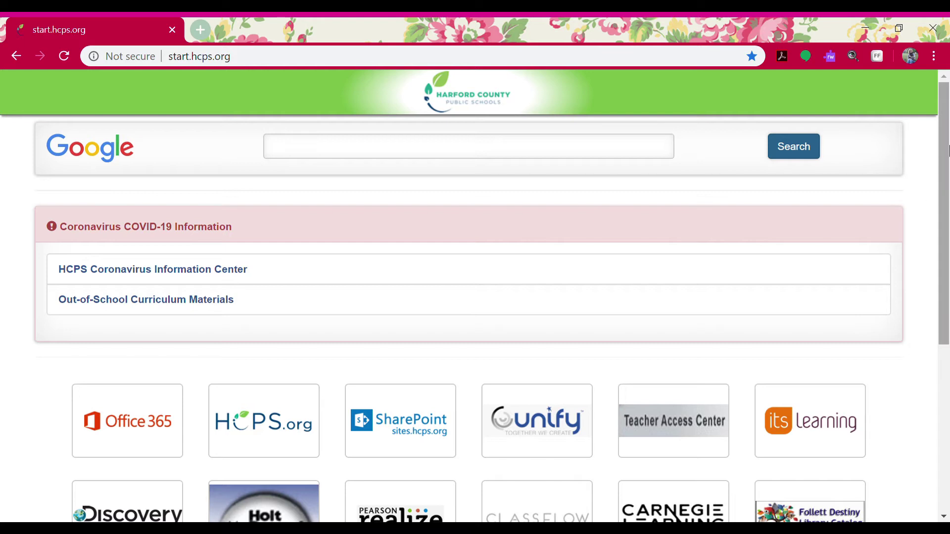
{"action": "left_click_drag", "start_coordinate": [947, 140], "coordinate": [946, 224]}
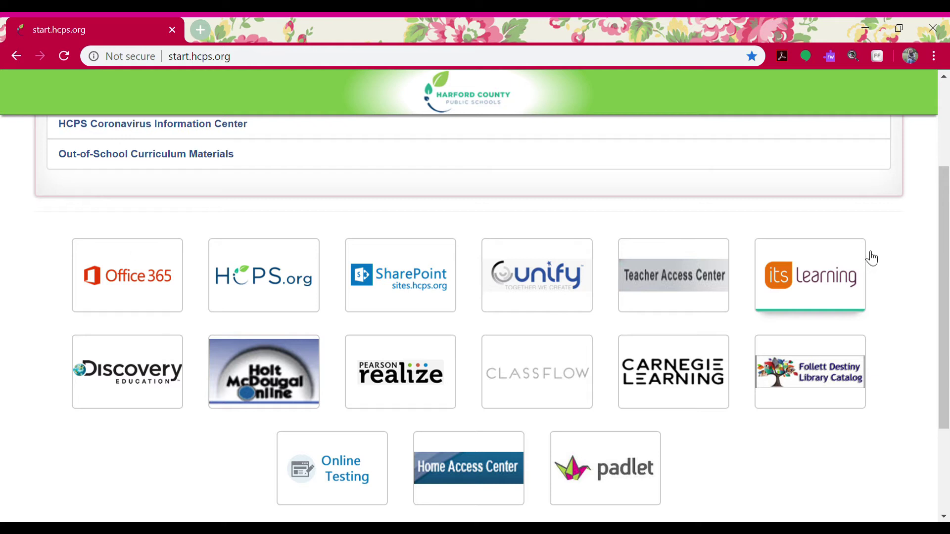
{"action": "left_click", "coordinate": [833, 286]}
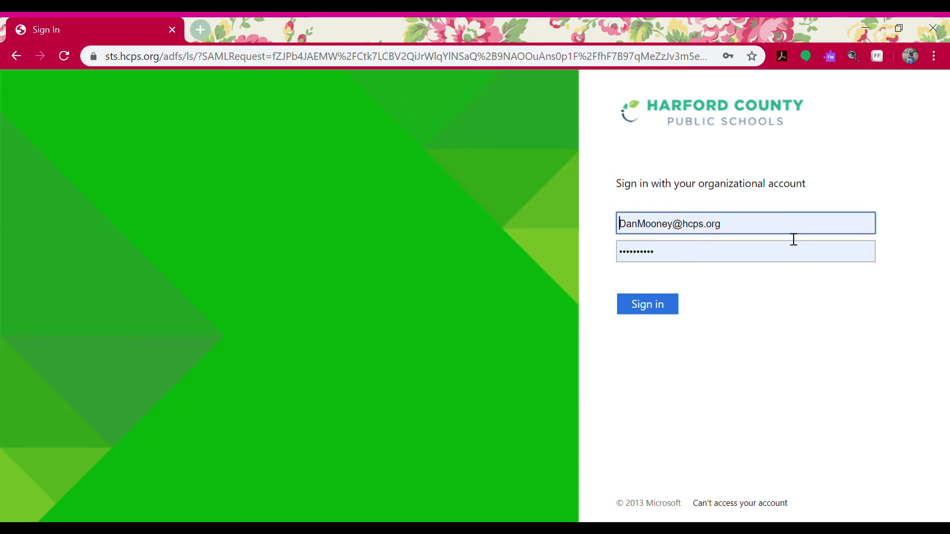
Delete the prefilled username and saved password so both HCPS sign-in fields are empty.
{"action": "key", "text": "BackSpace"}
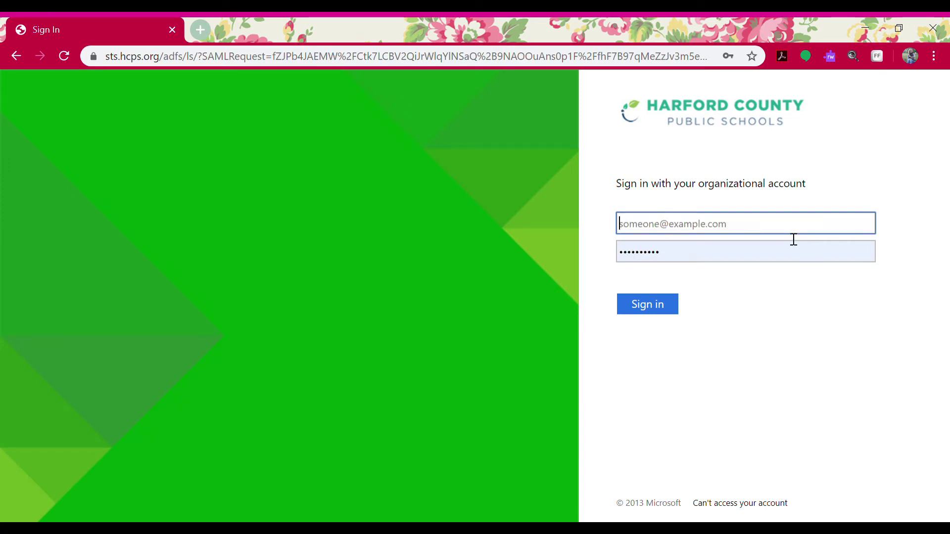
{"action": "left_click", "coordinate": [913, 217]}
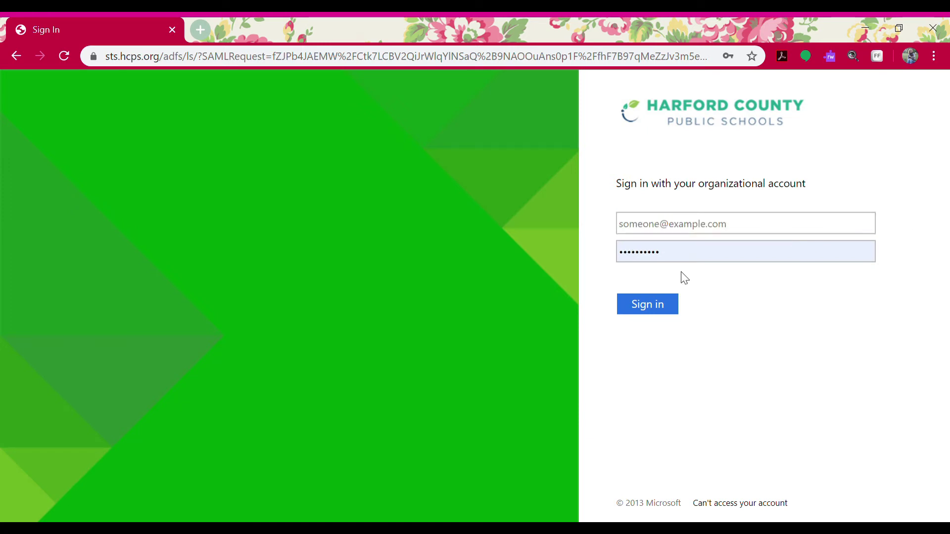
{"action": "double_click", "coordinate": [688, 265]}
{"action": "key", "text": "BackSpace"}
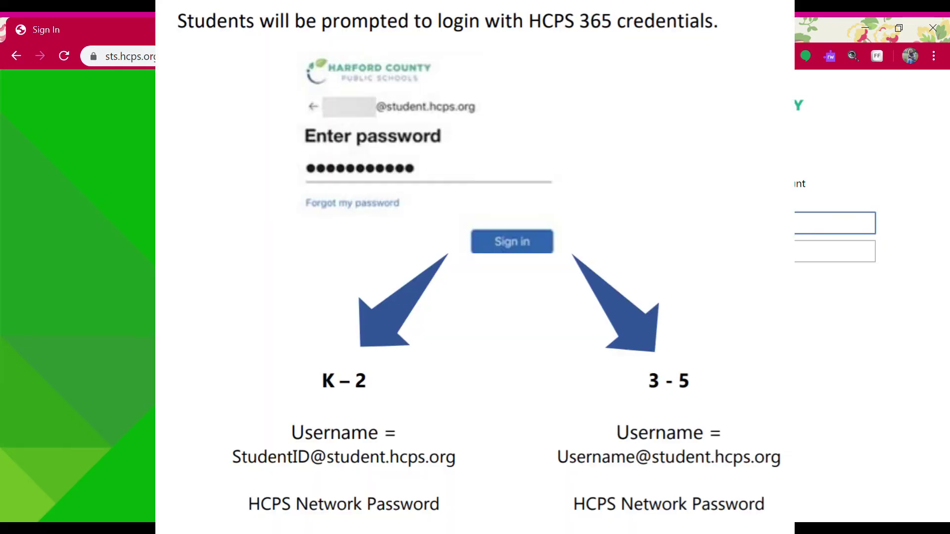
{"action": "left_click", "coordinate": [912, 254]}
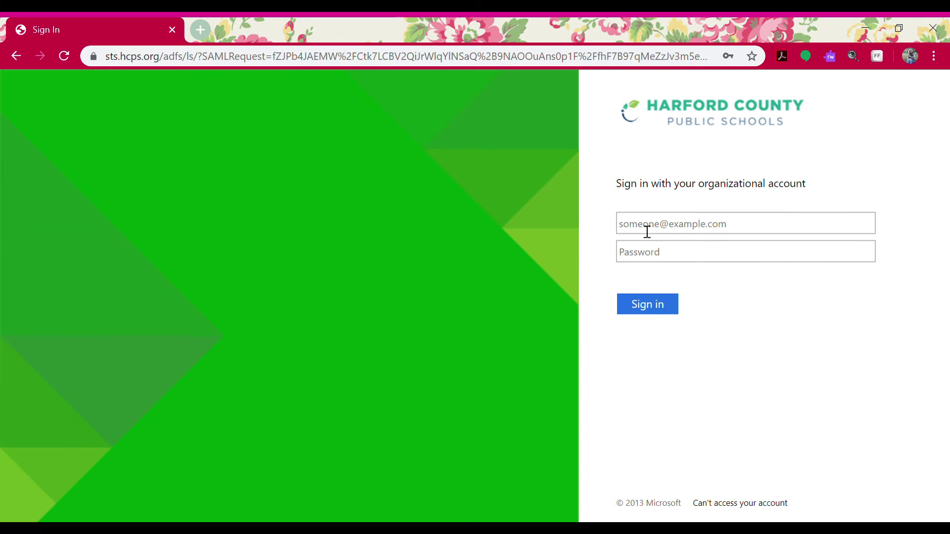
Enter the student's school e-mail as the username, replacing the wrong domain with student.hcps.org.
{"action": "left_click", "coordinate": [647, 232]}
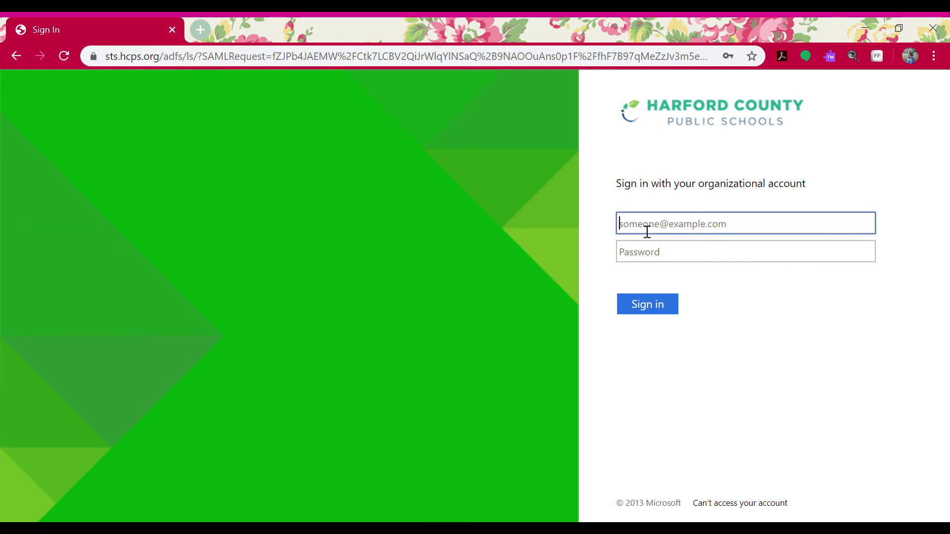
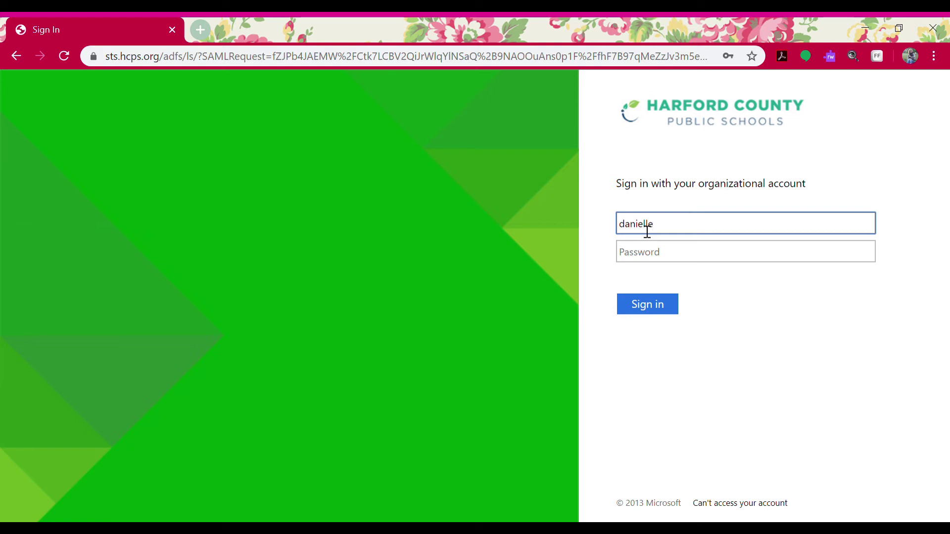
{"action": "left_click", "coordinate": [665, 256]}
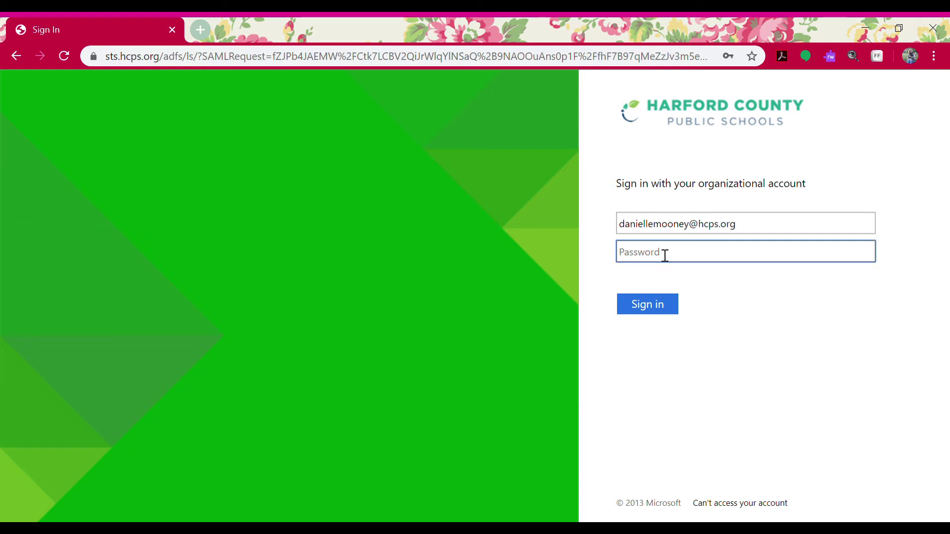
{"action": "left_click_drag", "start_coordinate": [764, 230], "coordinate": [613, 223]}
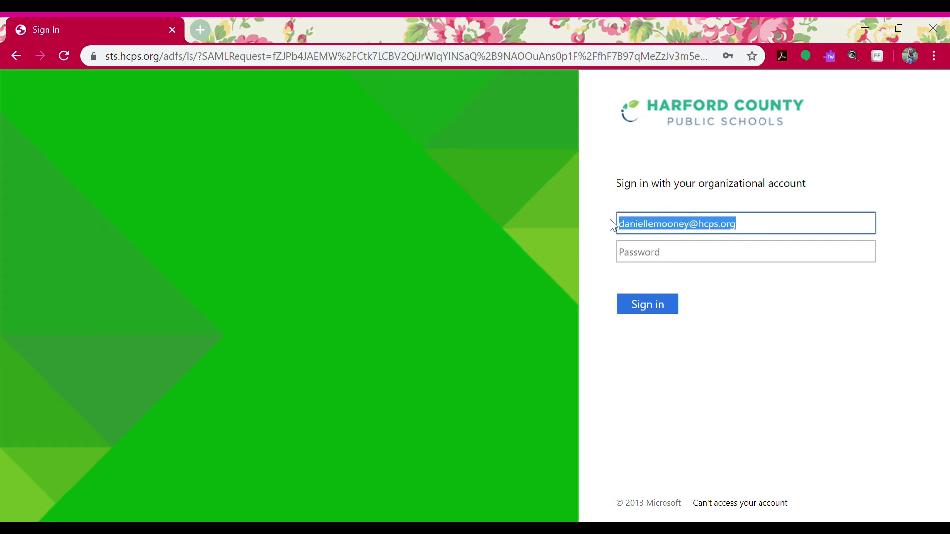
{"action": "key", "text": "BackSpace"}
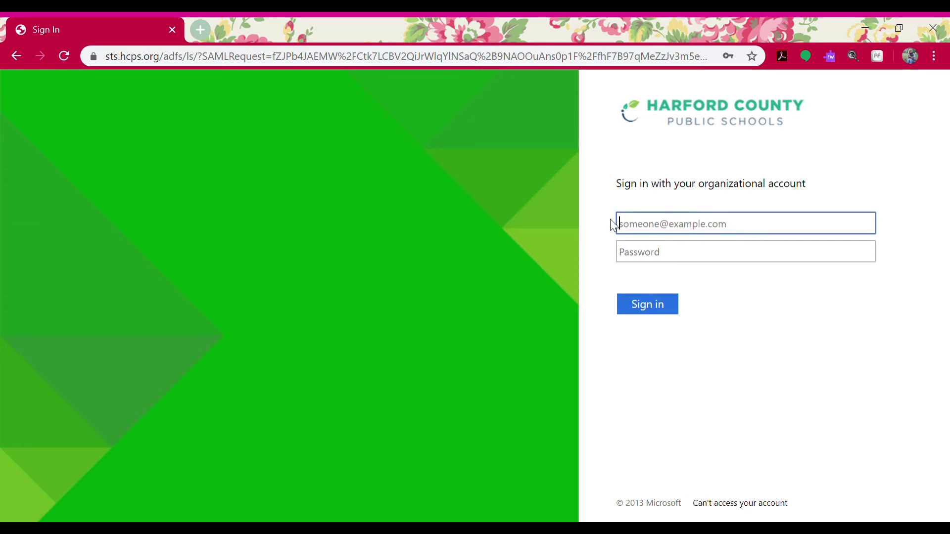
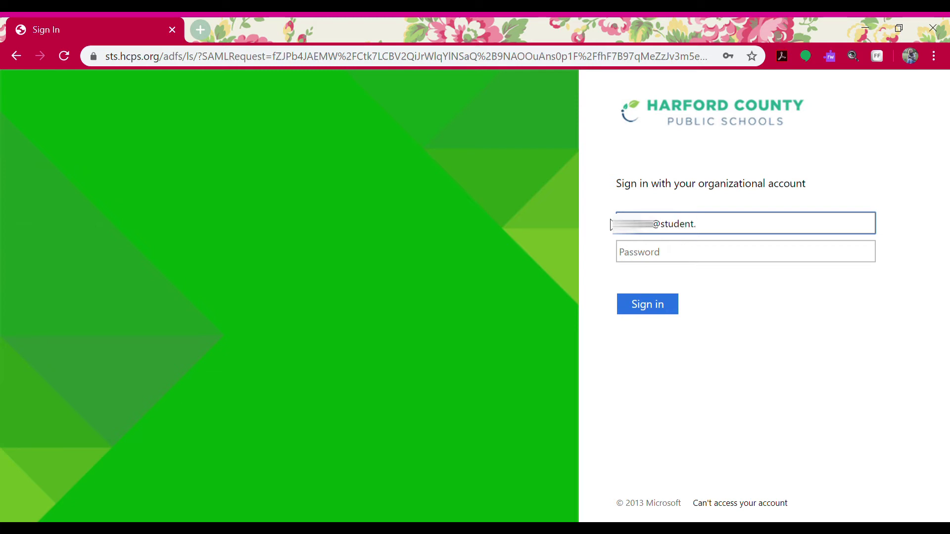
Enter the account password and sign in.
{"action": "key", "text": "Tab"}
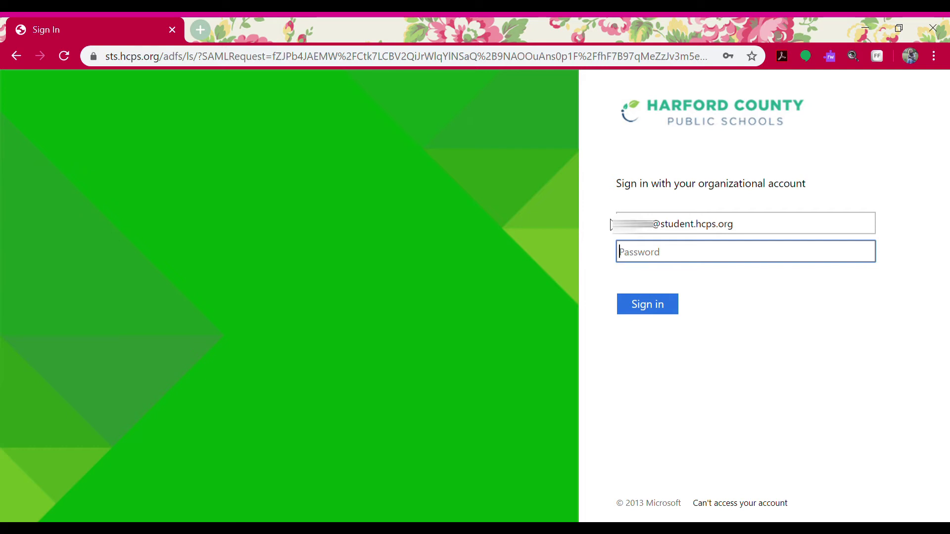
{"action": "type", "text": "••••••••"}
{"action": "left_click", "coordinate": [658, 308]}
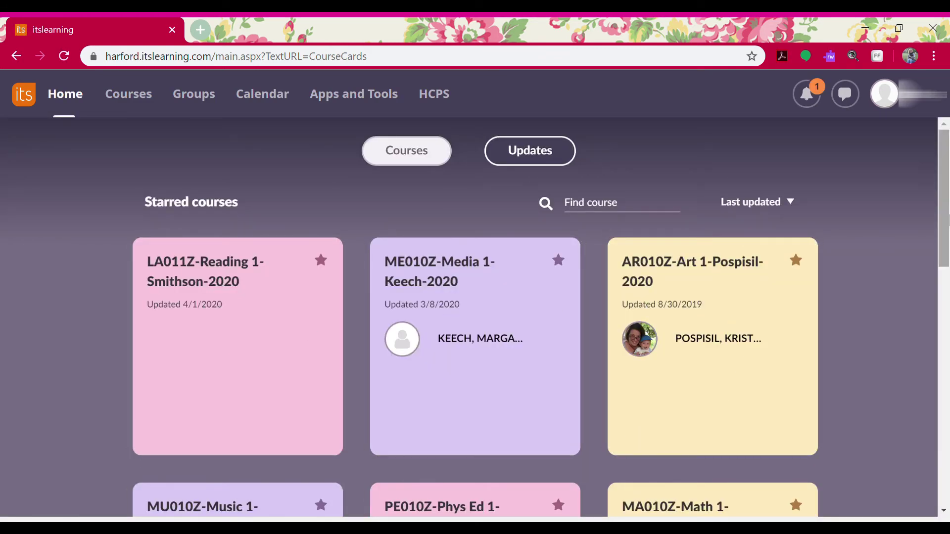
Open the LA011Z-Reading 1 course from the Courses menu.
{"action": "left_click_drag", "start_coordinate": [939, 198], "coordinate": [947, 194]}
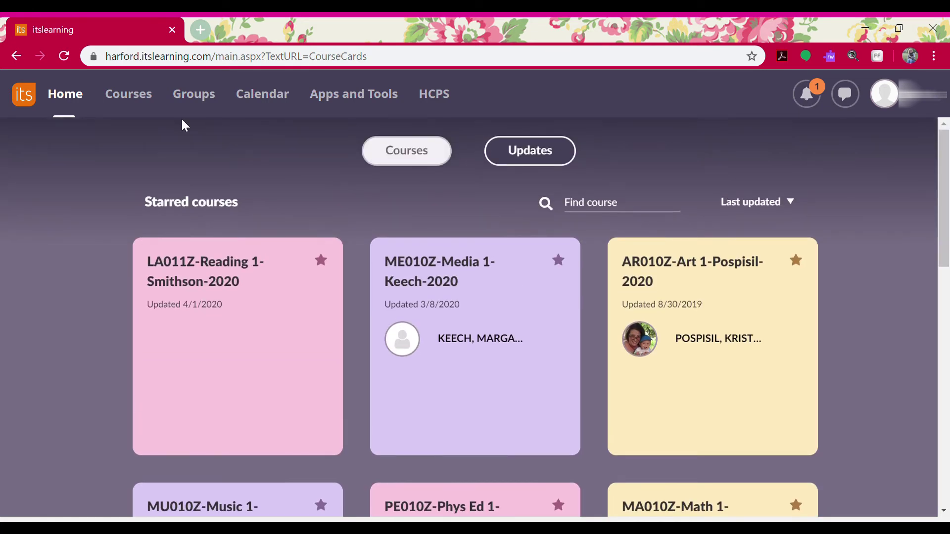
{"action": "left_click", "coordinate": [139, 101]}
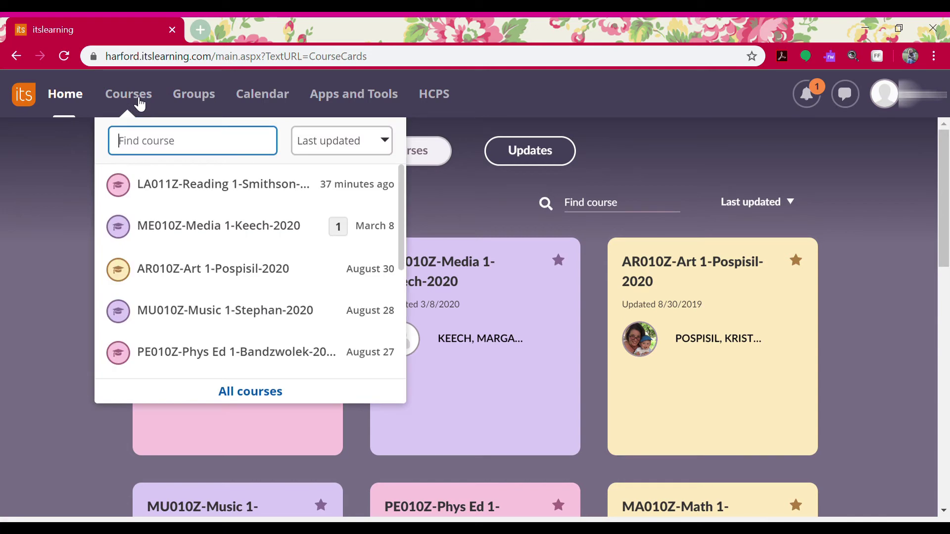
{"action": "left_click_drag", "start_coordinate": [401, 192], "coordinate": [395, 184]}
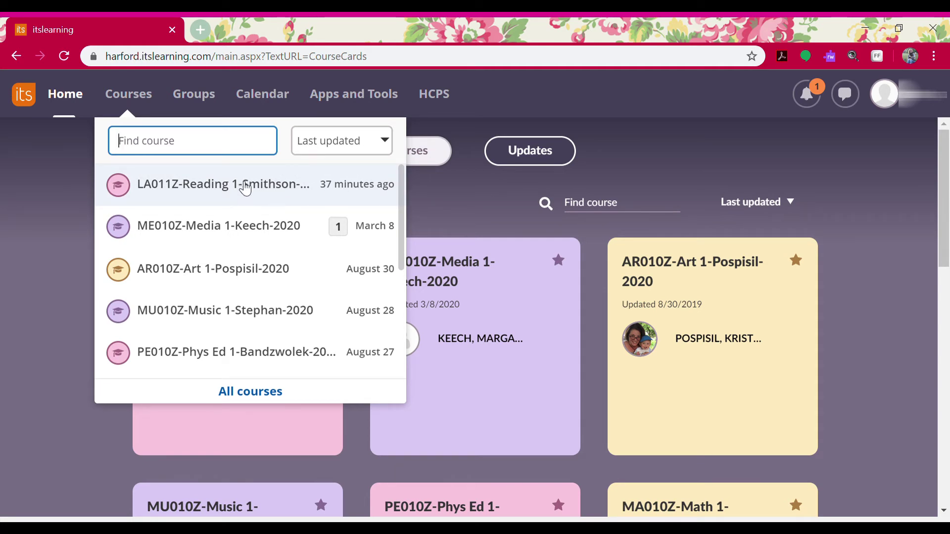
{"action": "left_click", "coordinate": [243, 186]}
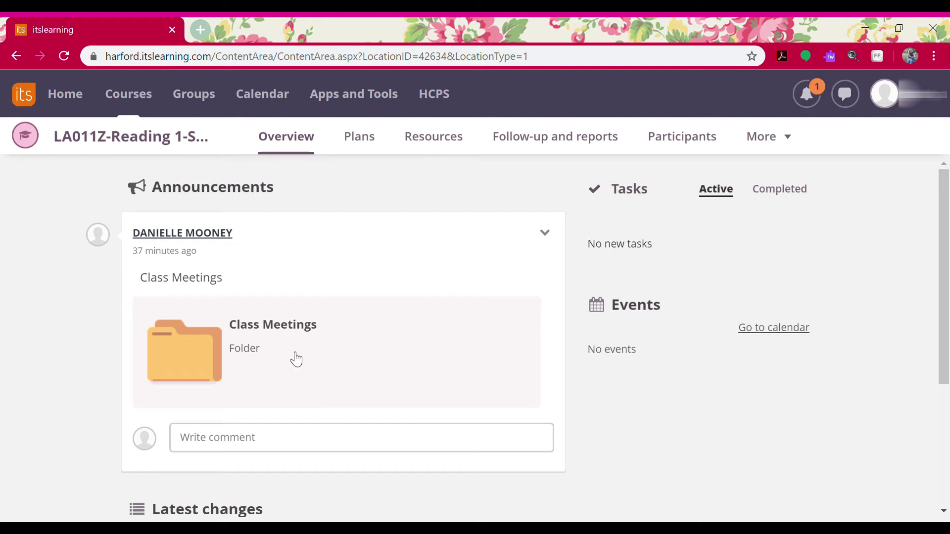
Open the Class Meetings folder, the Friday, April 3rd meeting post, and its Teams join link.
{"action": "left_click", "coordinate": [248, 370]}
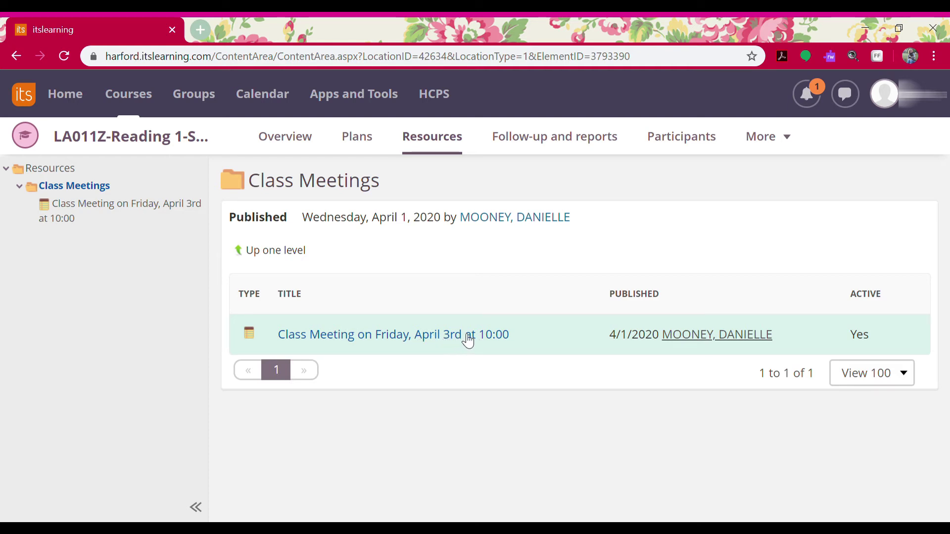
{"action": "left_click", "coordinate": [371, 335]}
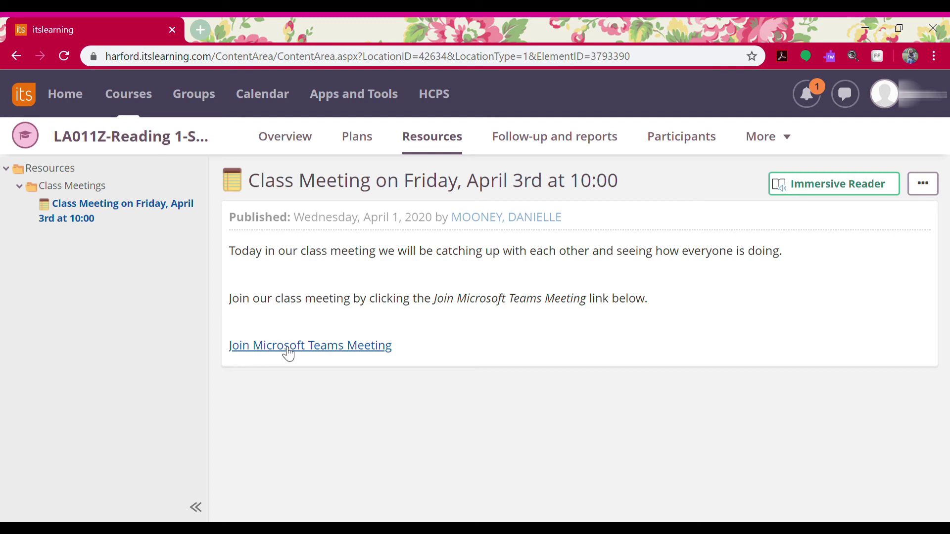
{"action": "left_click", "coordinate": [312, 346]}
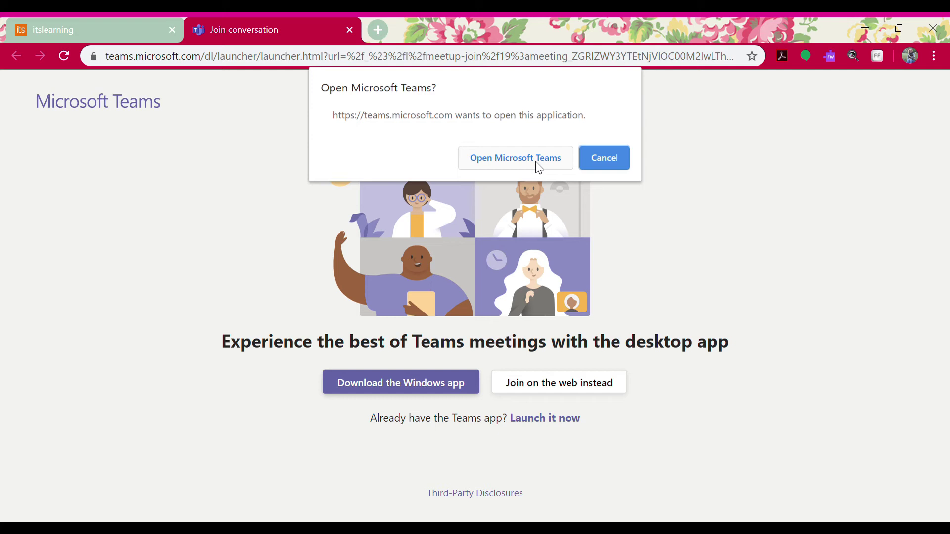
Decline the Teams desktop app and join the meeting on the web instead.
{"action": "left_click", "coordinate": [611, 162]}
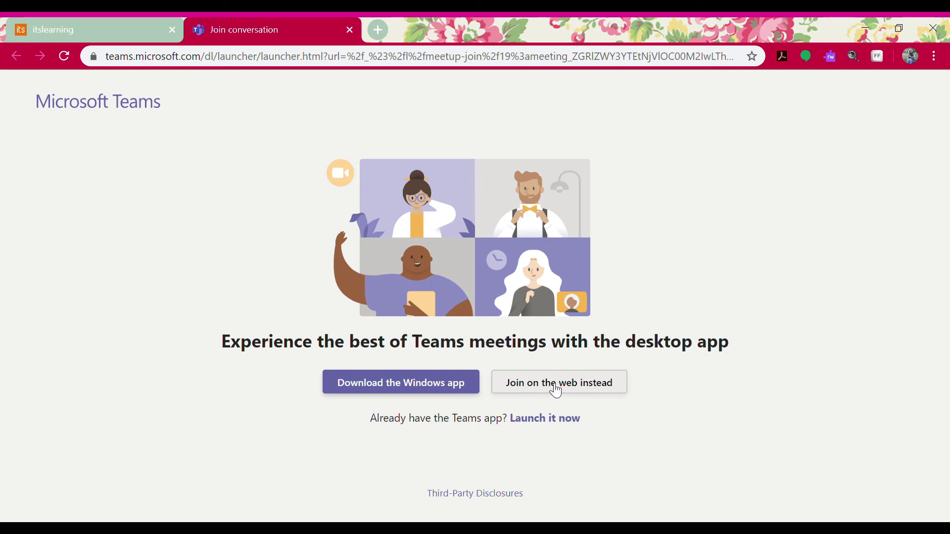
{"action": "left_click", "coordinate": [556, 391]}
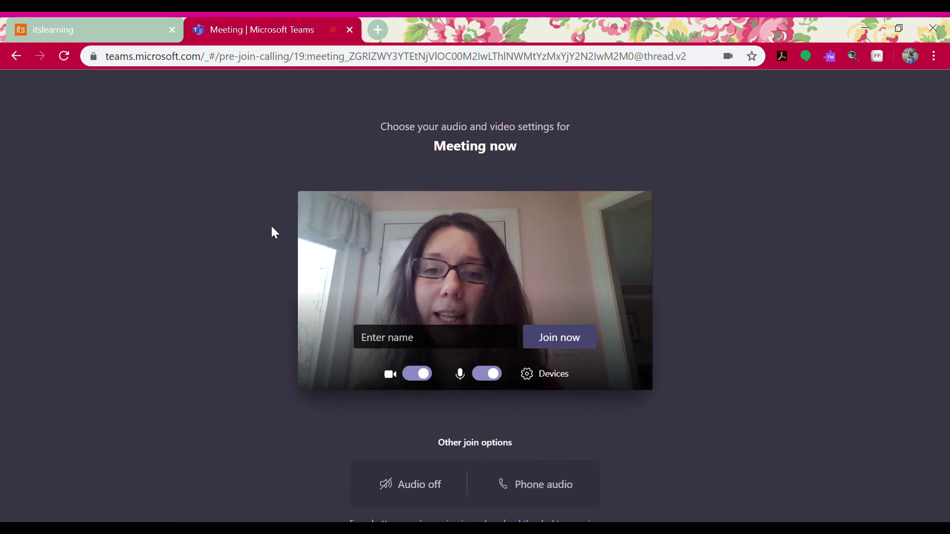
Type the student's first name into the Enter name field, fixing a typo.
{"action": "left_click", "coordinate": [414, 346]}
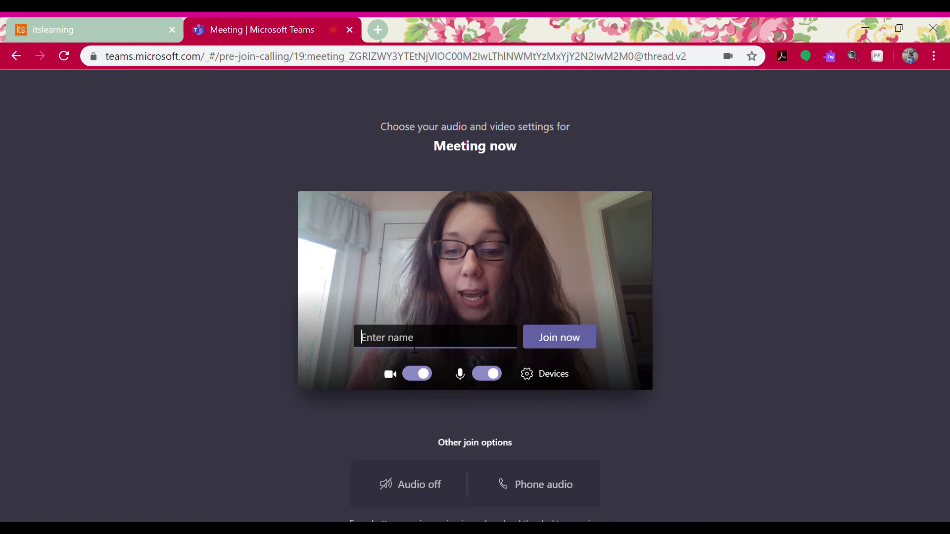
{"action": "type", "text": "Danei"}
{"action": "key", "text": "BackSpace"}
{"action": "key", "text": "BackSpace"}
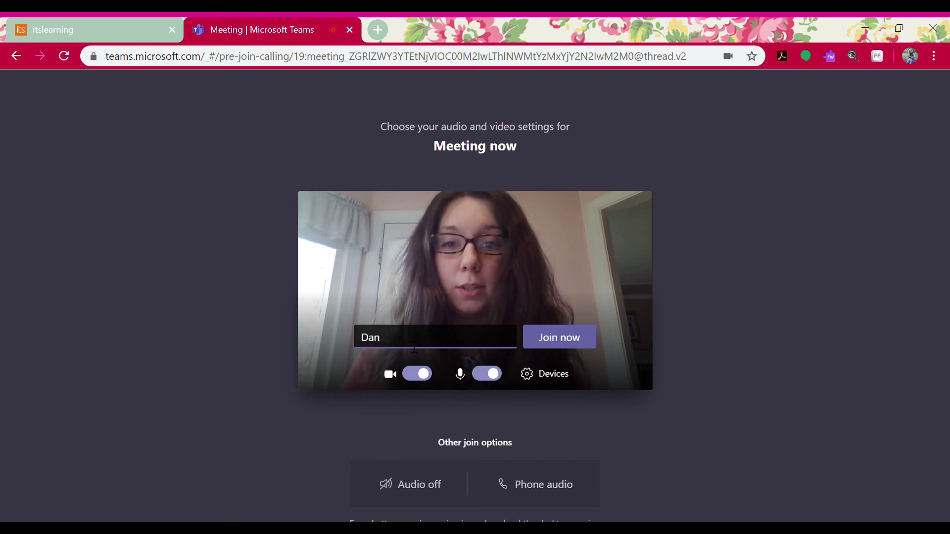
{"action": "type", "text": "ielle"}
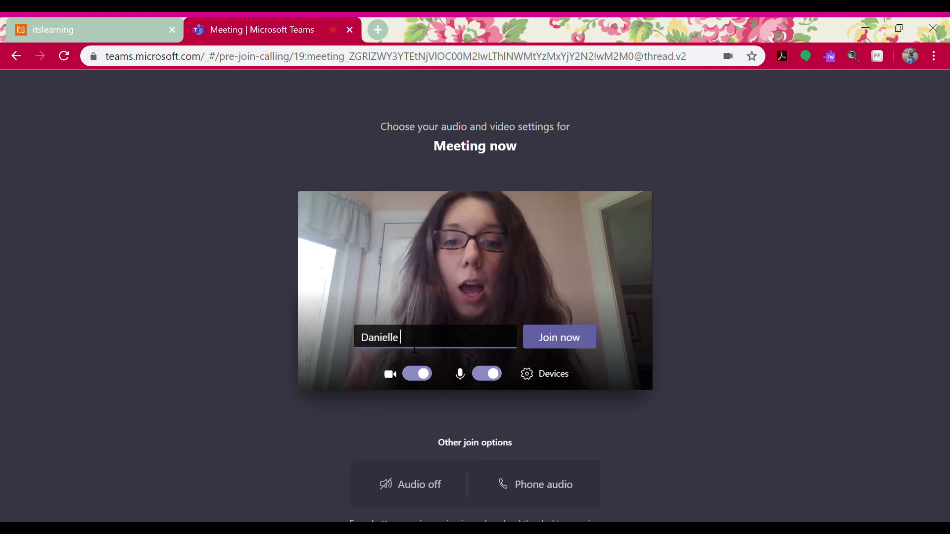
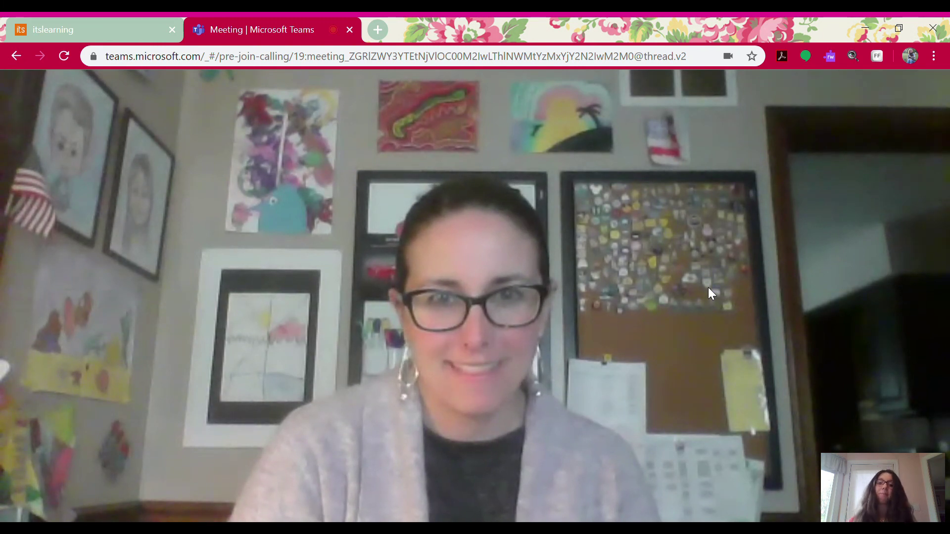
Turn the camera off and back on, then mute and unmute the microphone.
{"action": "mouse_move", "coordinate": [812, 267]}
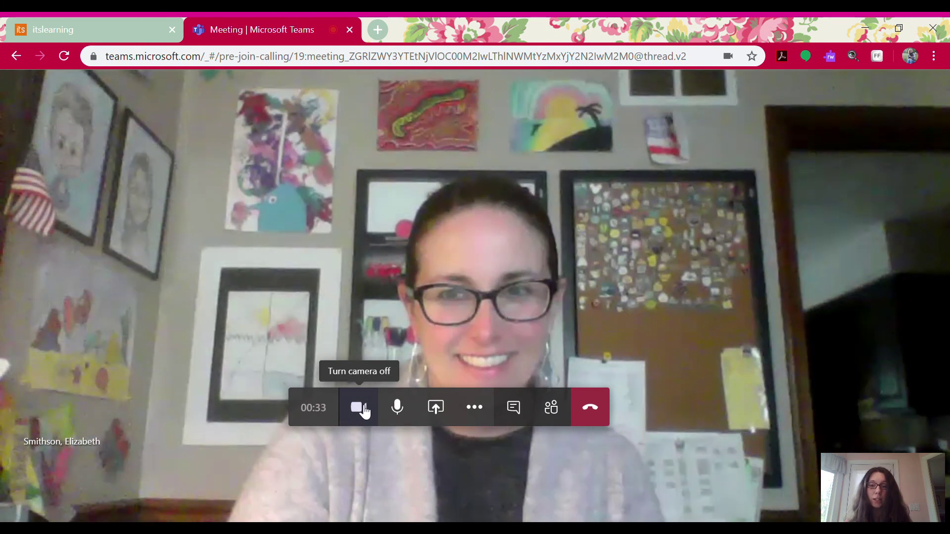
{"action": "left_click", "coordinate": [360, 409]}
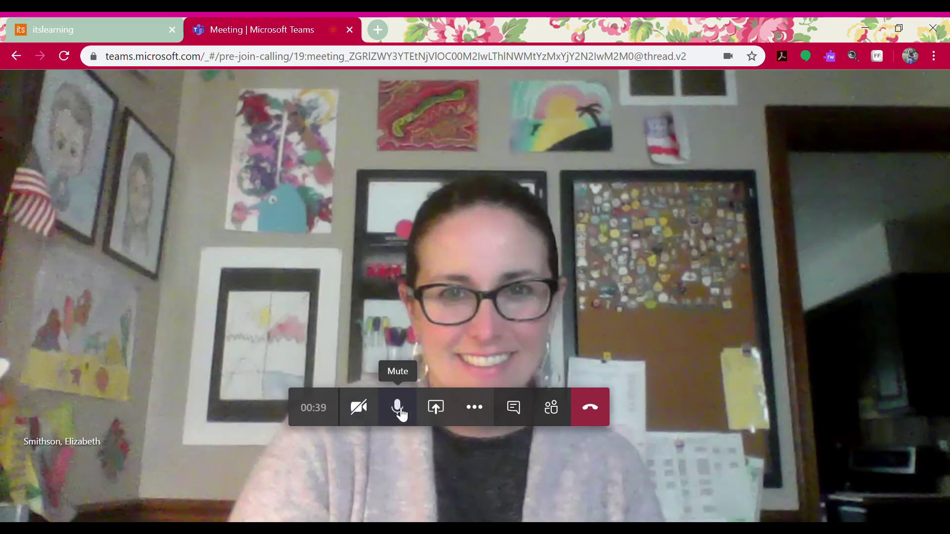
{"action": "key", "text": "ctrl+shift+o"}
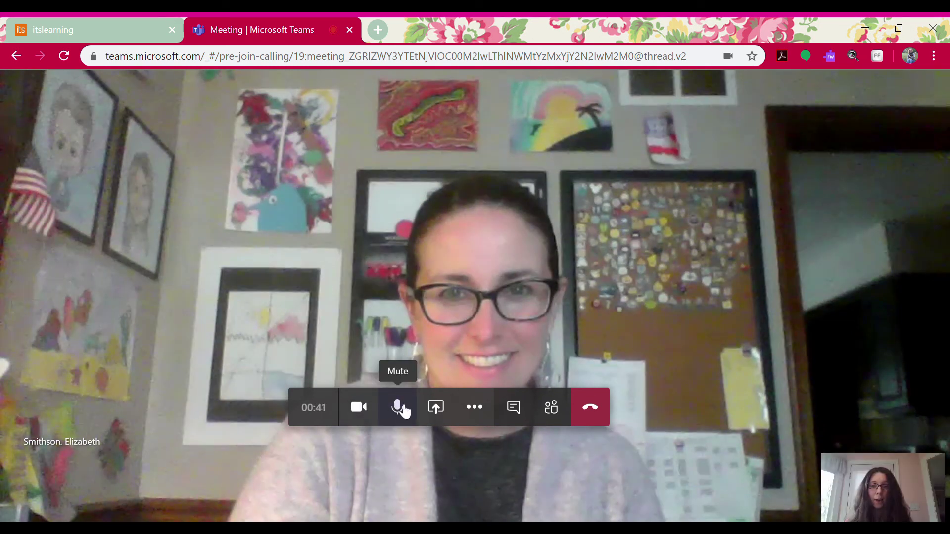
{"action": "left_click", "coordinate": [402, 413]}
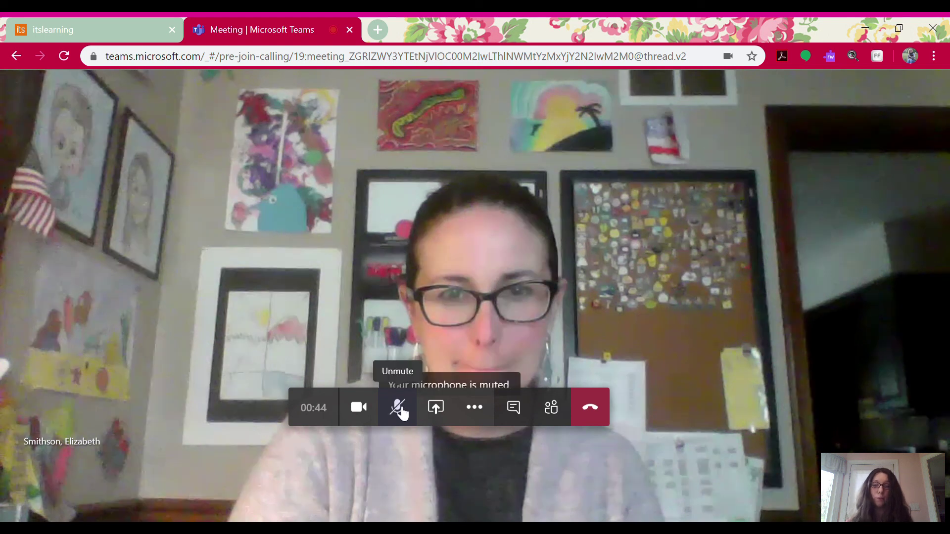
{"action": "left_click", "coordinate": [402, 413]}
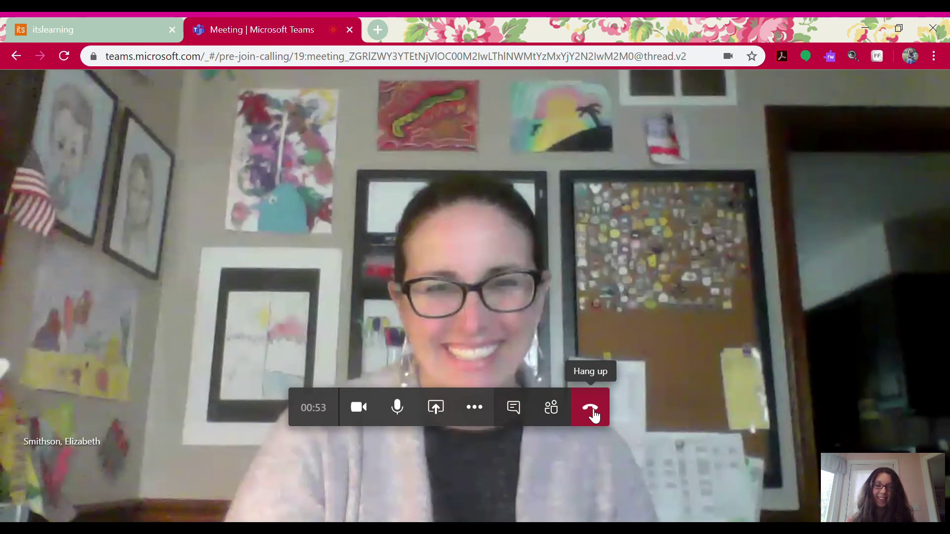
Hang up the call and give the call quality a one-star rating.
{"action": "left_click", "coordinate": [592, 412]}
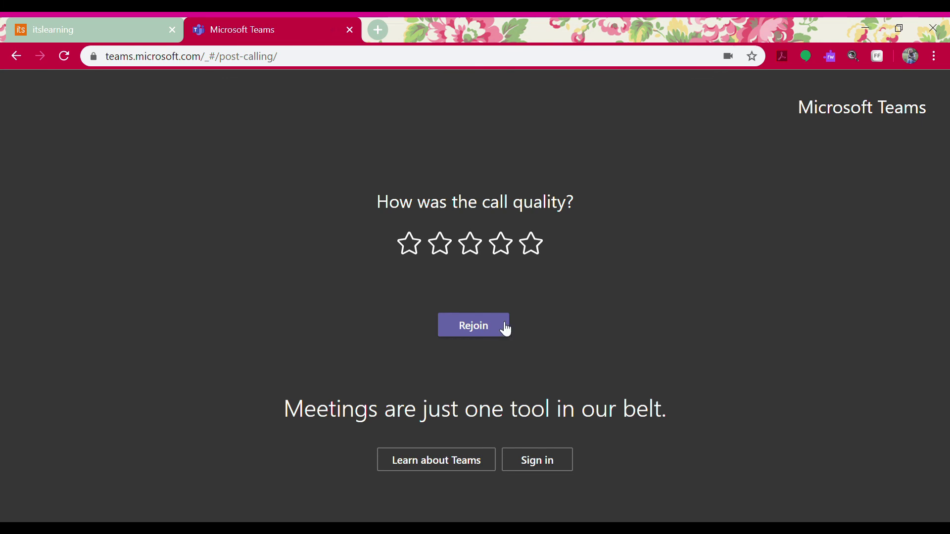
{"action": "left_click", "coordinate": [409, 244]}
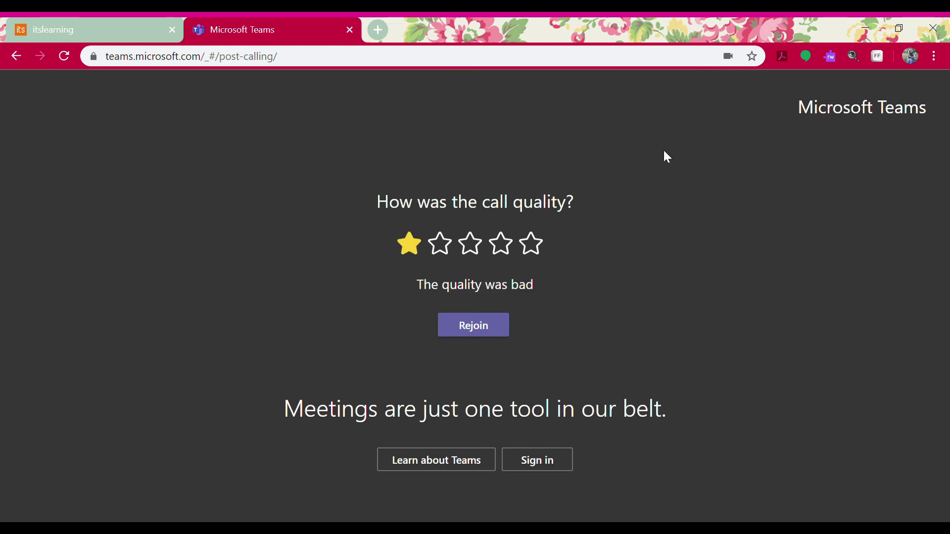
Dismiss the follow-up feedback question without sending it.
{"action": "left_click", "coordinate": [406, 244]}
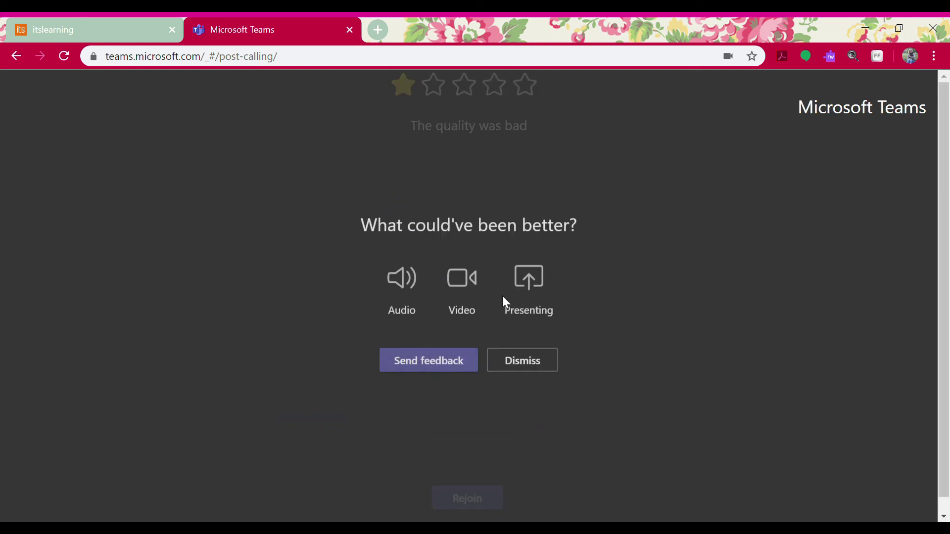
{"action": "left_click", "coordinate": [535, 360]}
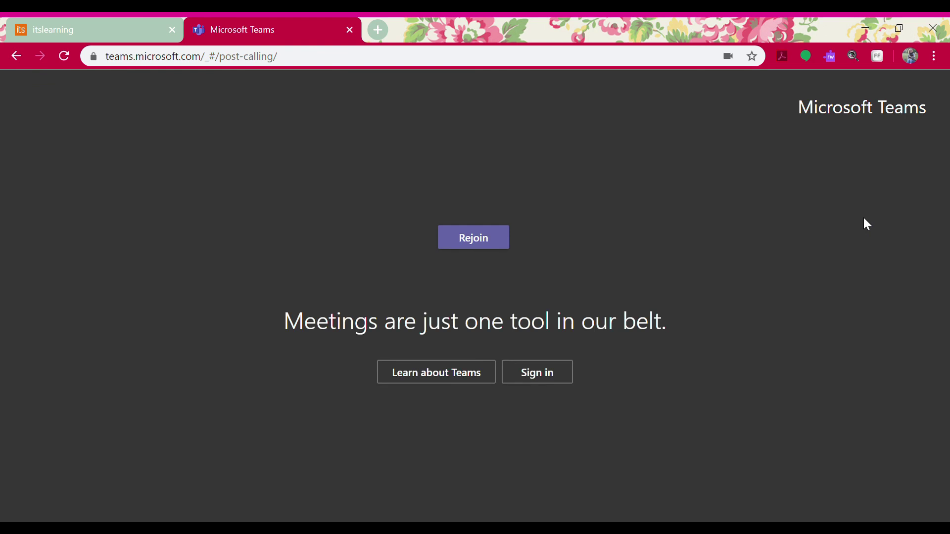